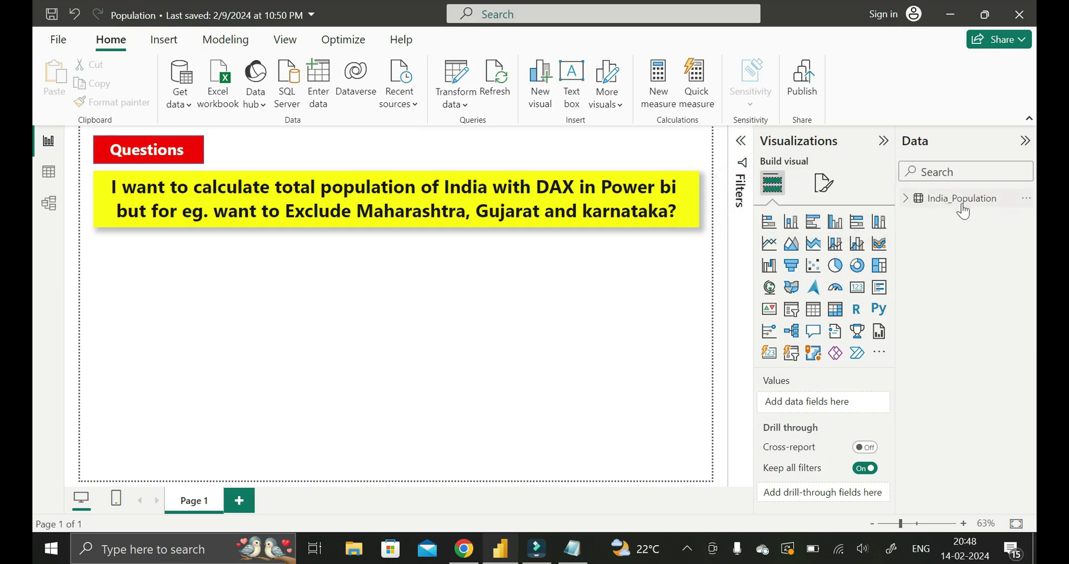
# Examine the State and Population columns of the India_Population table in table view, and return to the report page
pyautogui.click(49, 173)
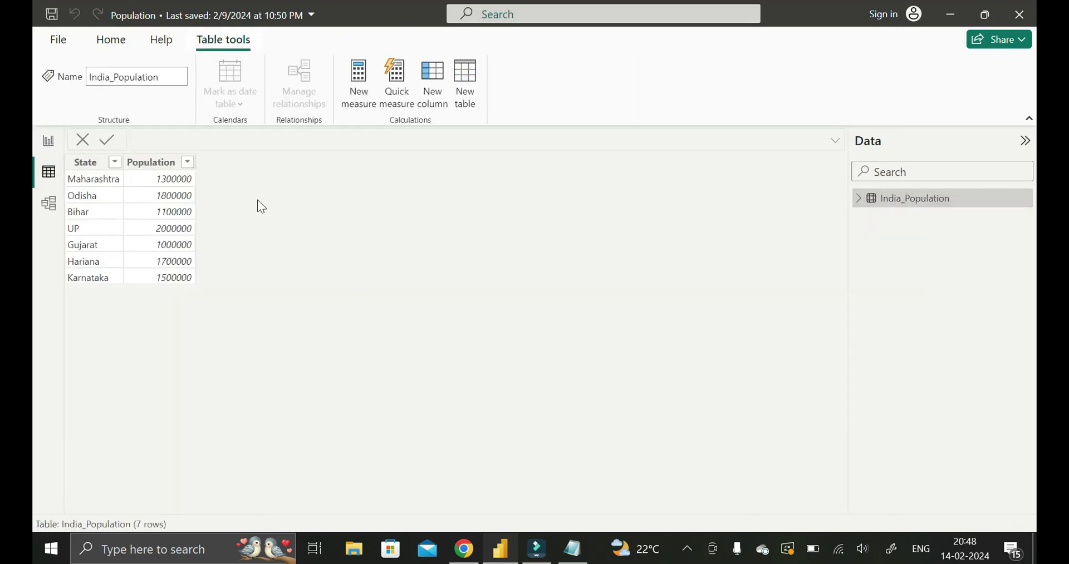
pyautogui.click(87, 168)
pyautogui.click(158, 162)
pyautogui.click(49, 143)
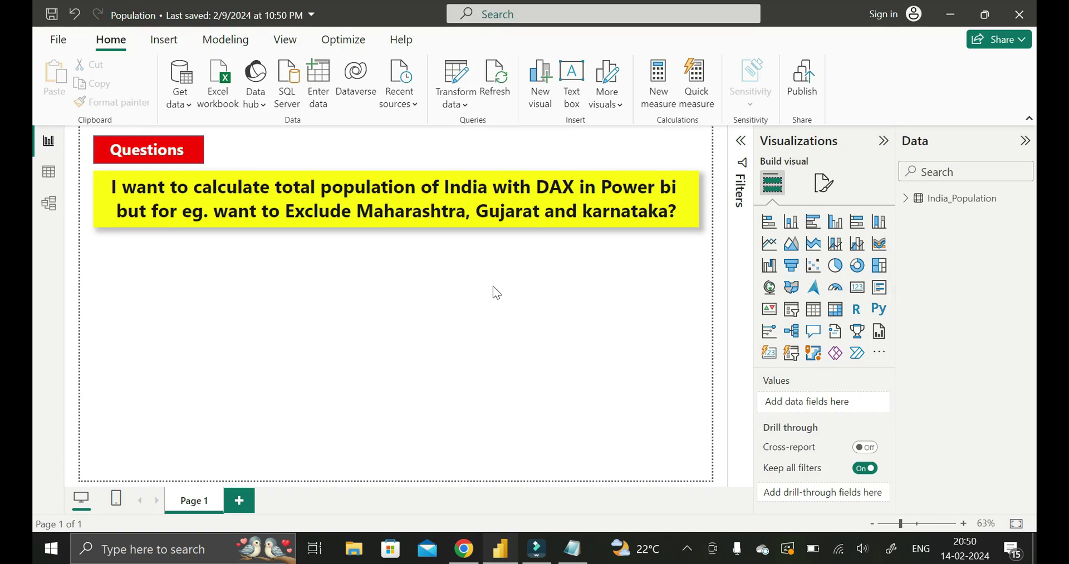
# Create a new measure in the India_Population table and name it Total_Population
pyautogui.click(906, 200)
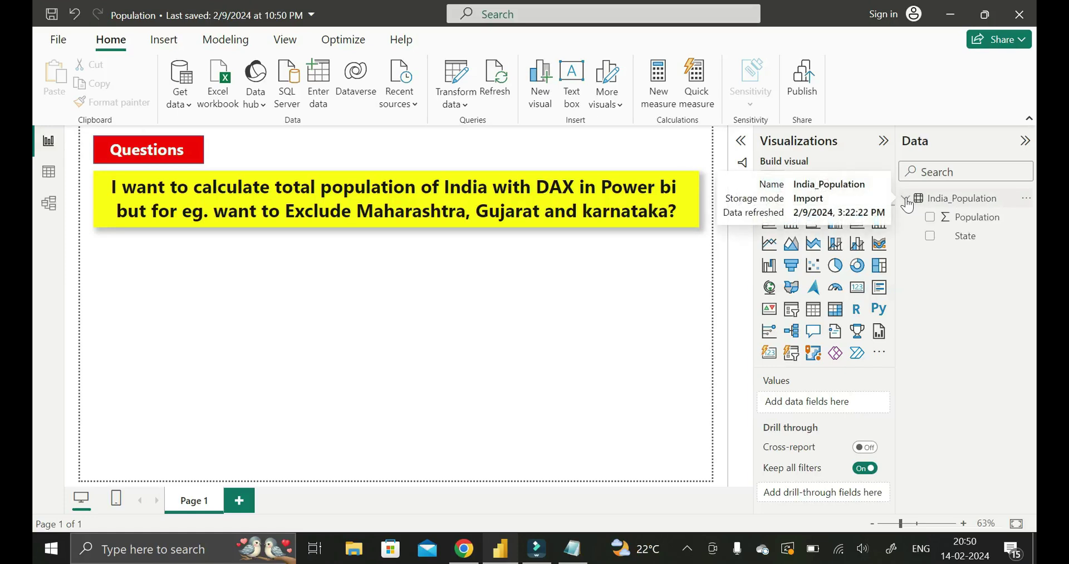
pyautogui.rightClick(955, 204)
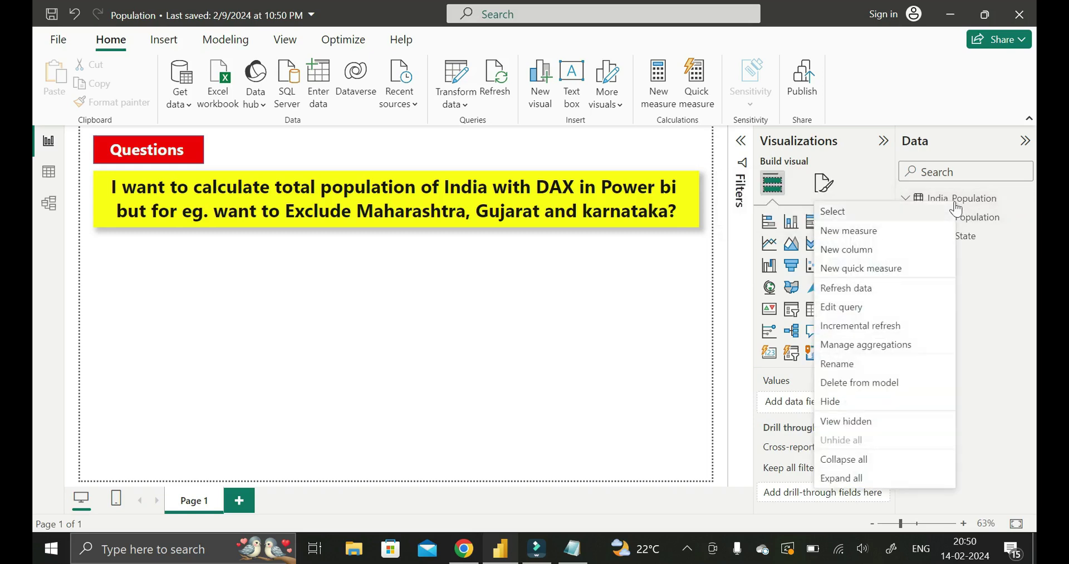
pyautogui.click(881, 233)
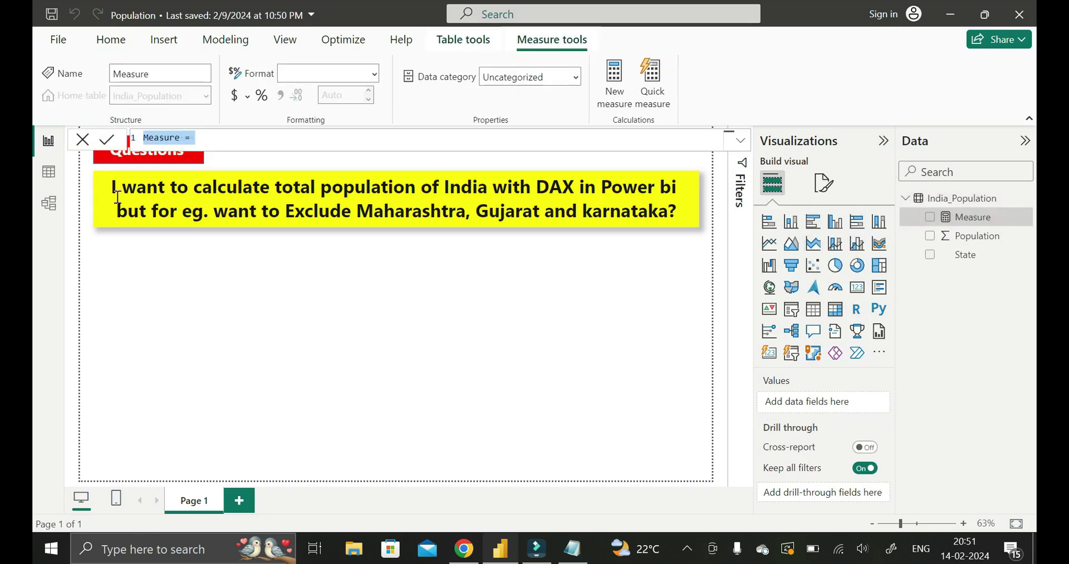
pyautogui.press('BackSpace')
pyautogui.write('T')
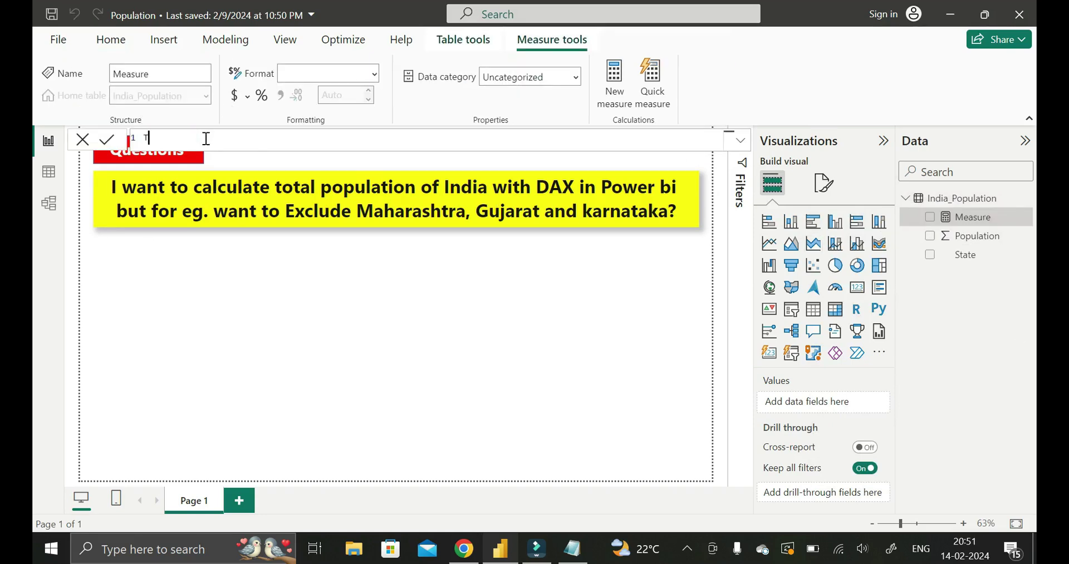
pyautogui.write('otal_Population =')
# Define the Total_Population measure as CALCULATE(SUM(India_Population[Population])) and commit the formula
pyautogui.write('cal')
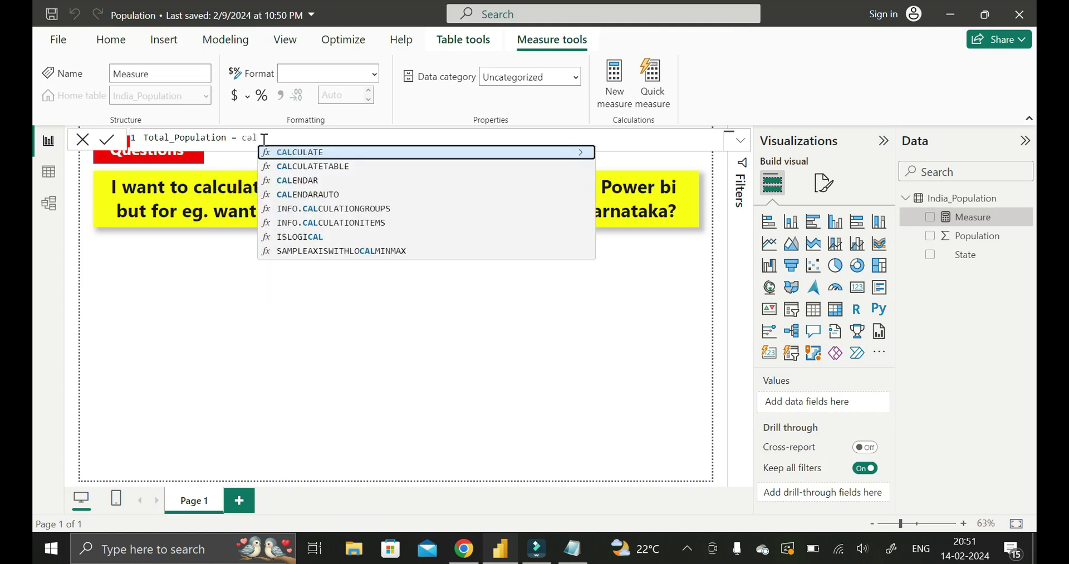
pyautogui.press('Tab')
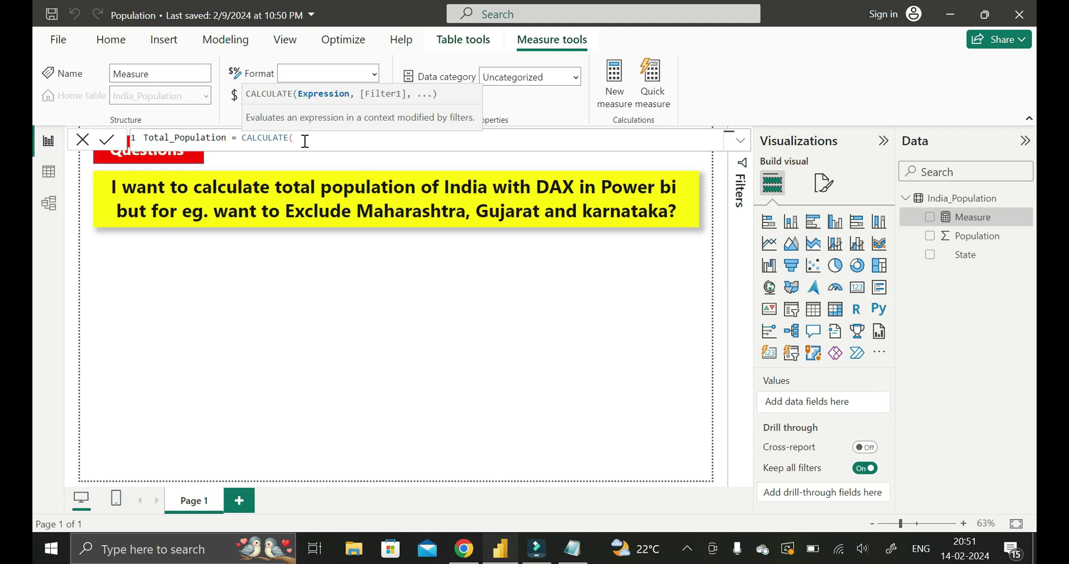
pyautogui.write('sum')
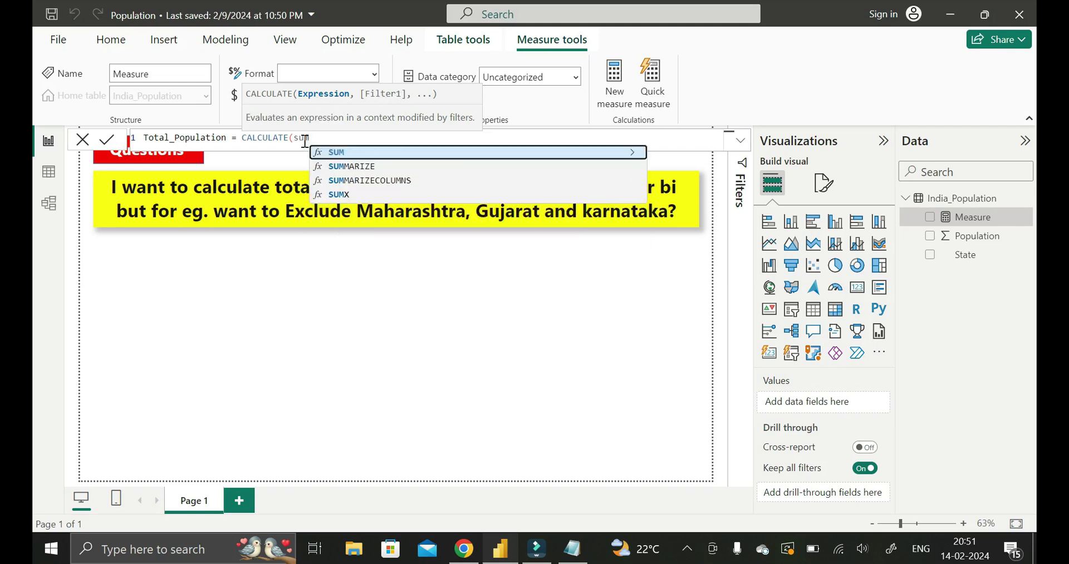
pyautogui.press('Tab')
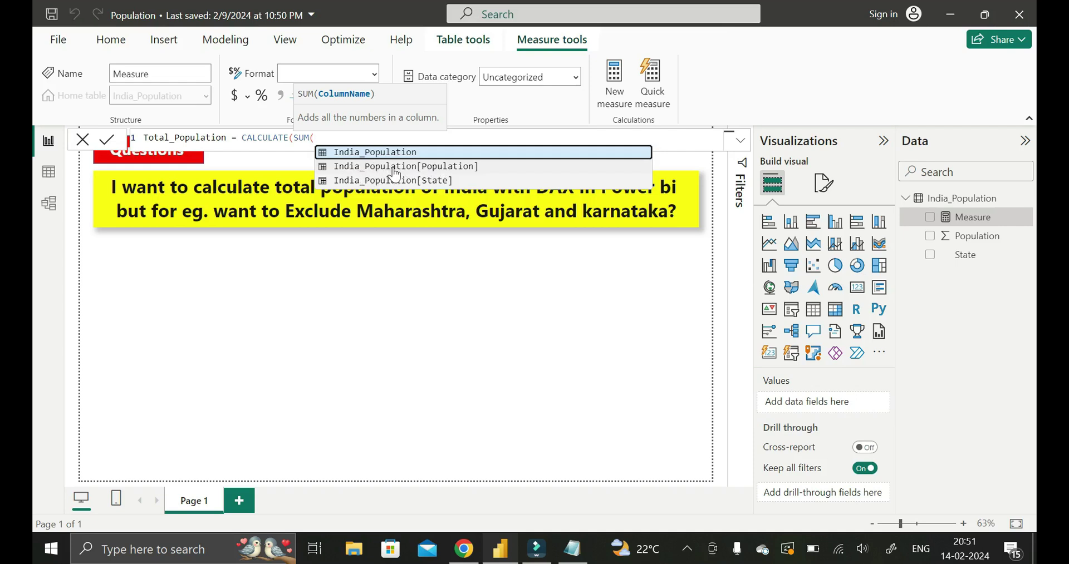
pyautogui.press('Down')
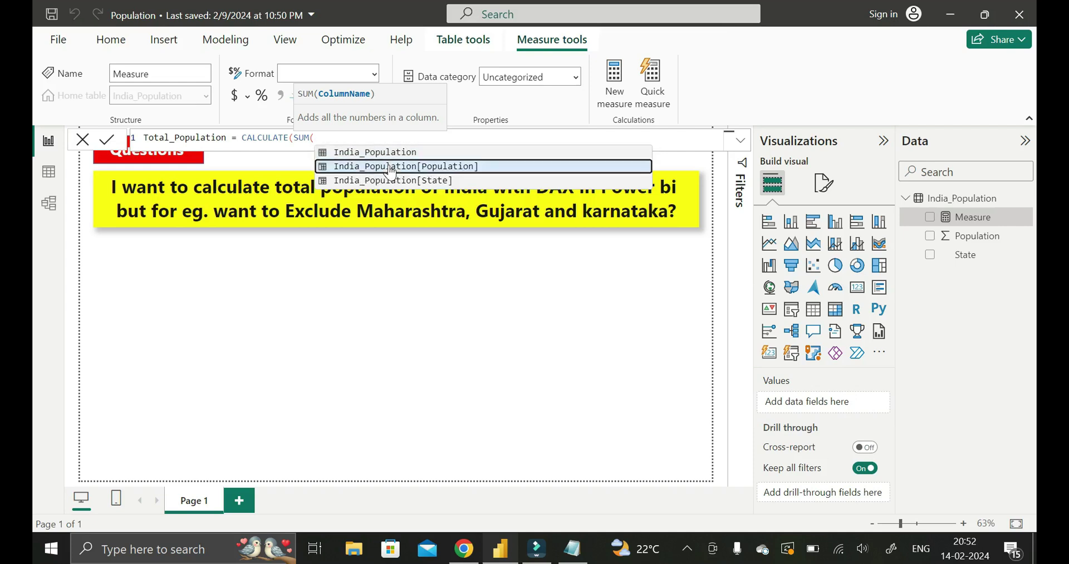
pyautogui.click(391, 170)
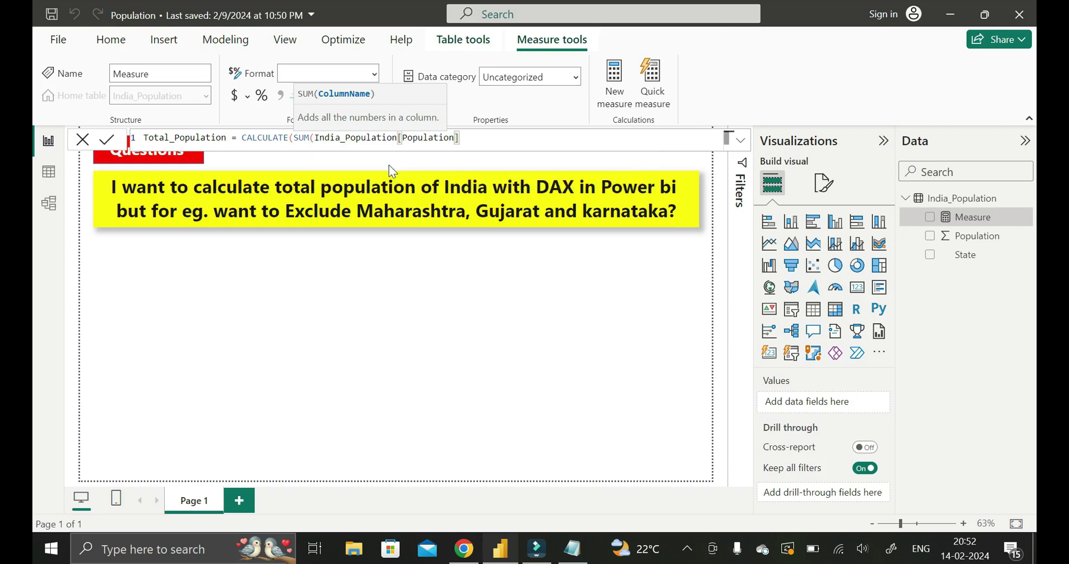
pyautogui.write('))')
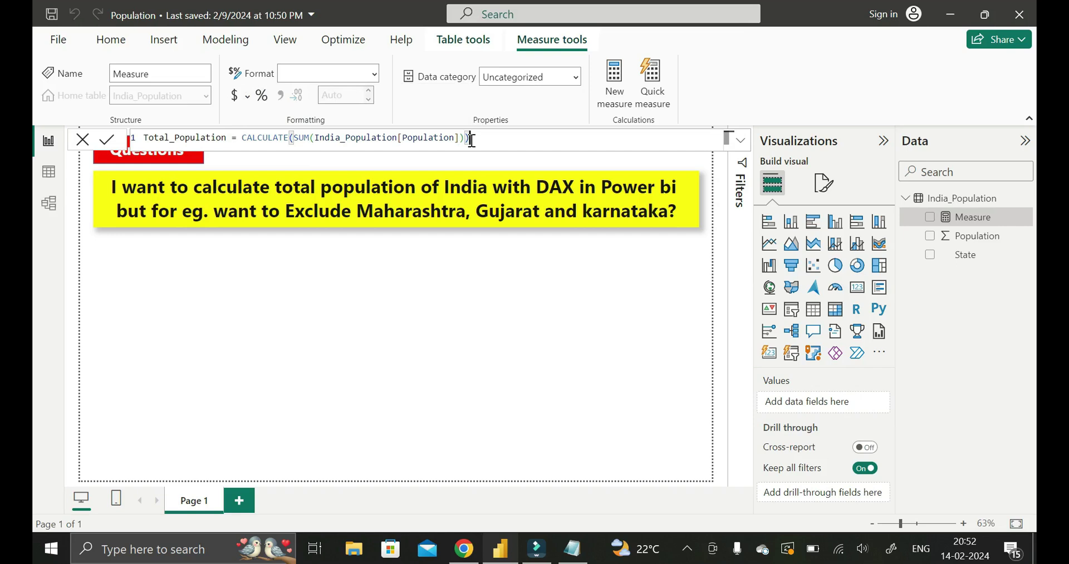
pyautogui.press('Return')
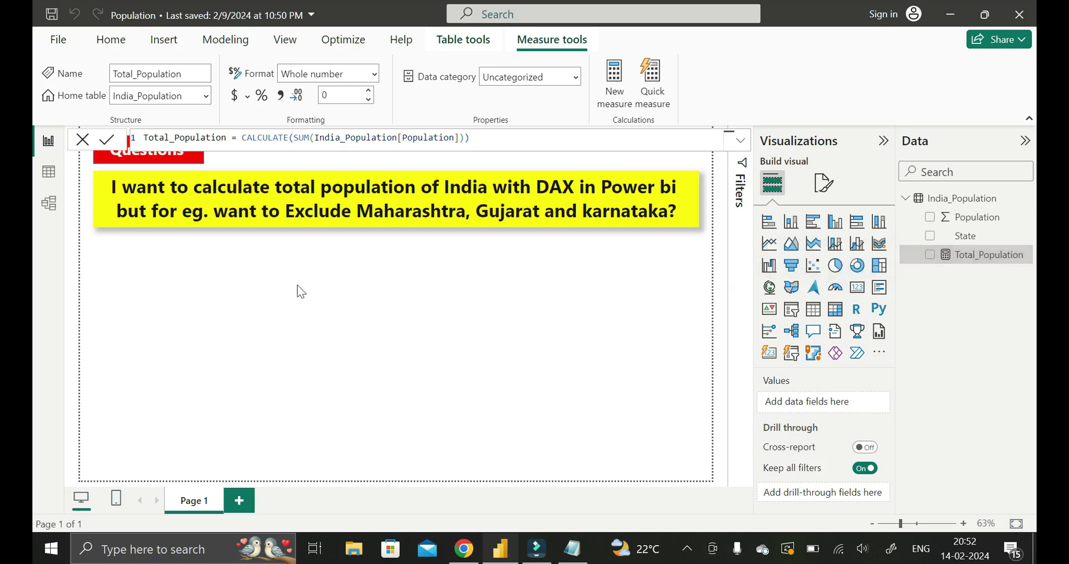
# Add a card visual showing the Total_Population measure and narrow it to about a third of its width
pyautogui.click(393, 291)
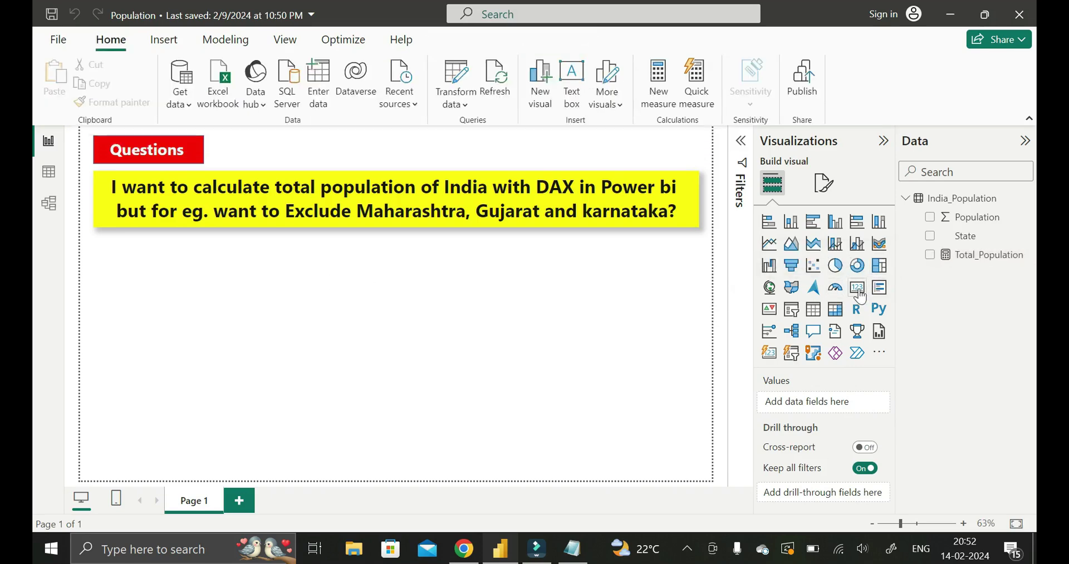
pyautogui.click(859, 292)
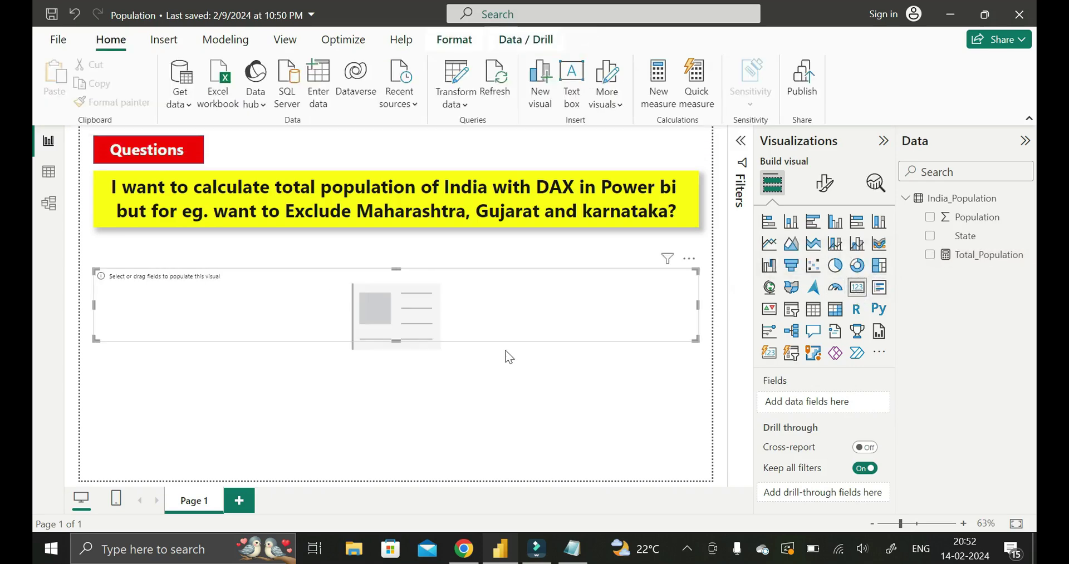
pyautogui.moveTo(973, 261); pyautogui.dragTo(831, 398)
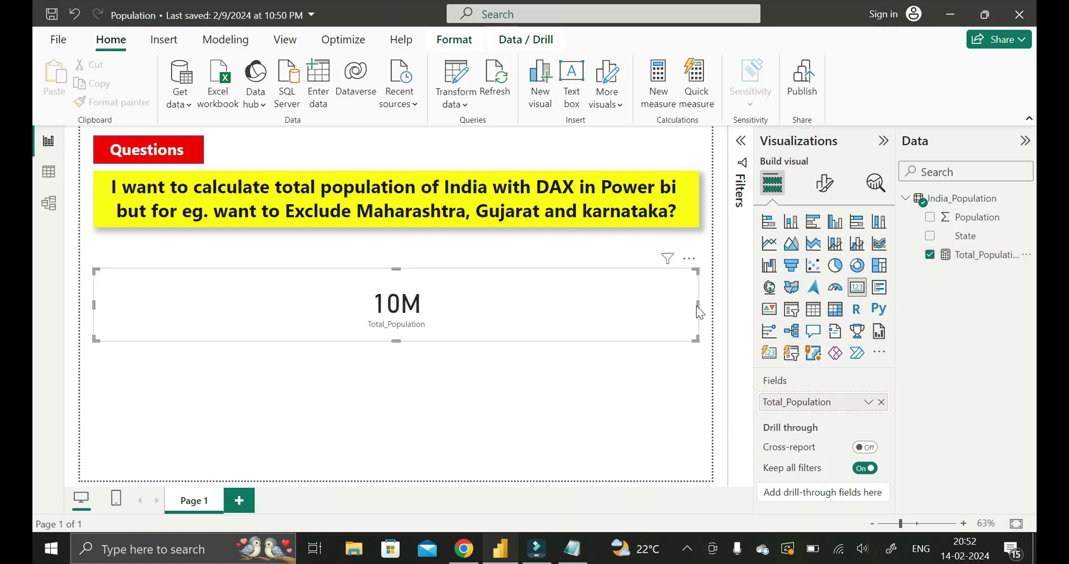
pyautogui.moveTo(696, 306); pyautogui.dragTo(284, 321)
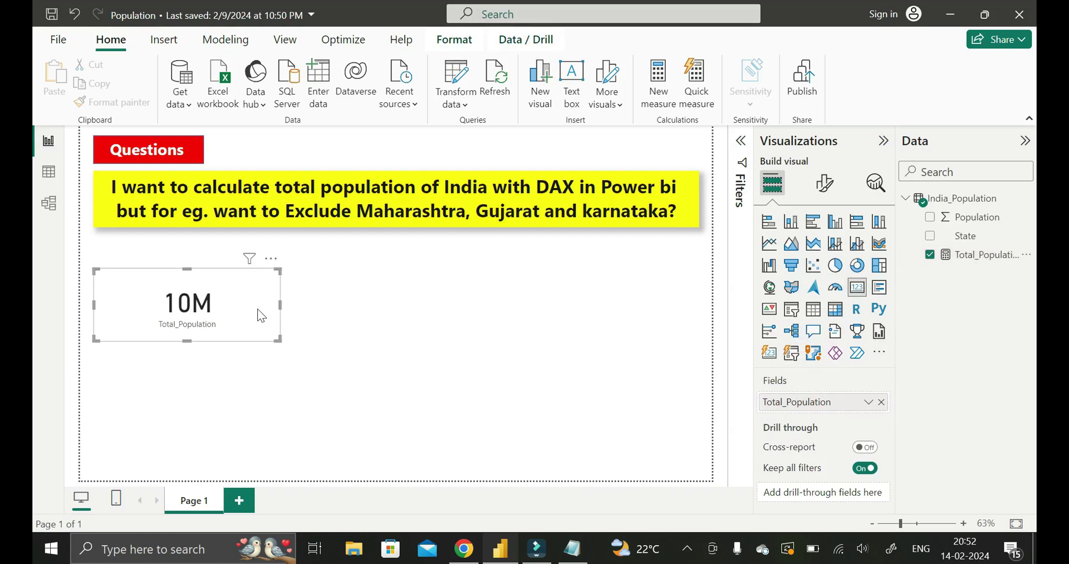
# Set the card's callout value display units to None and slightly reduce the card's height
pyautogui.click(824, 182)
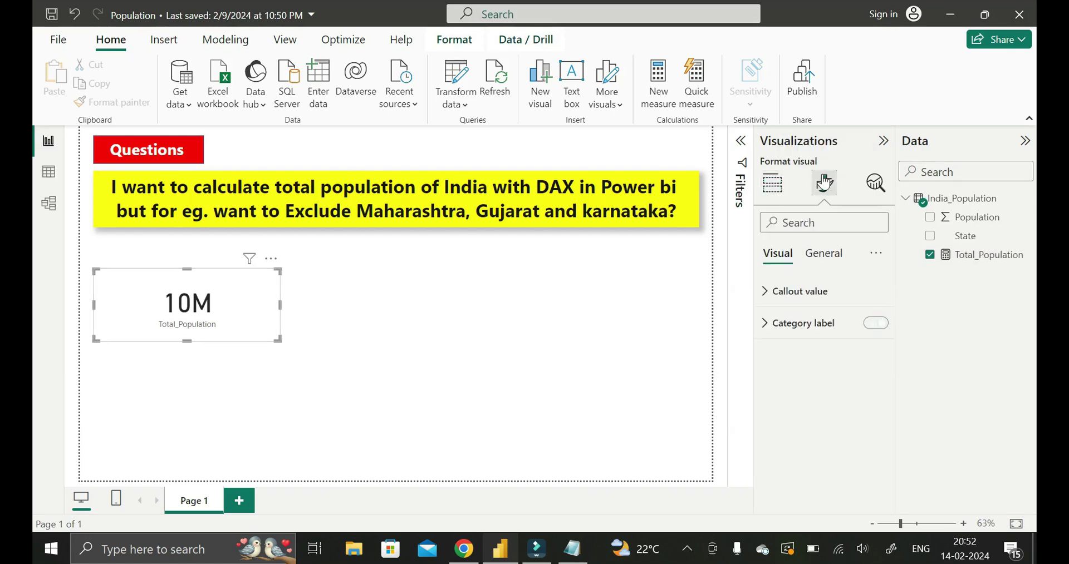
pyautogui.click(766, 294)
pyautogui.scroll(-1, 768, 300)
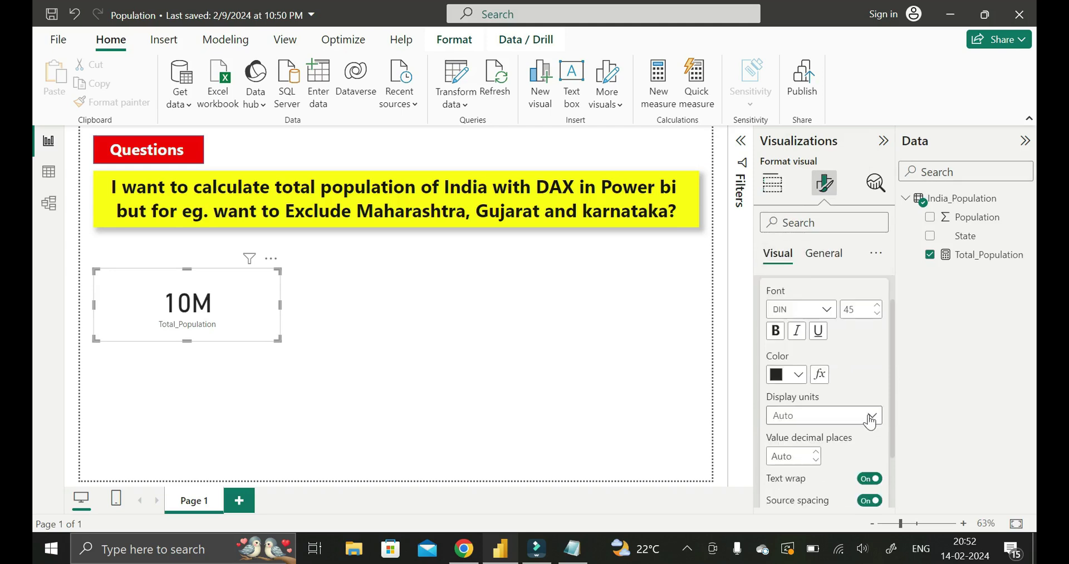
pyautogui.click(873, 416)
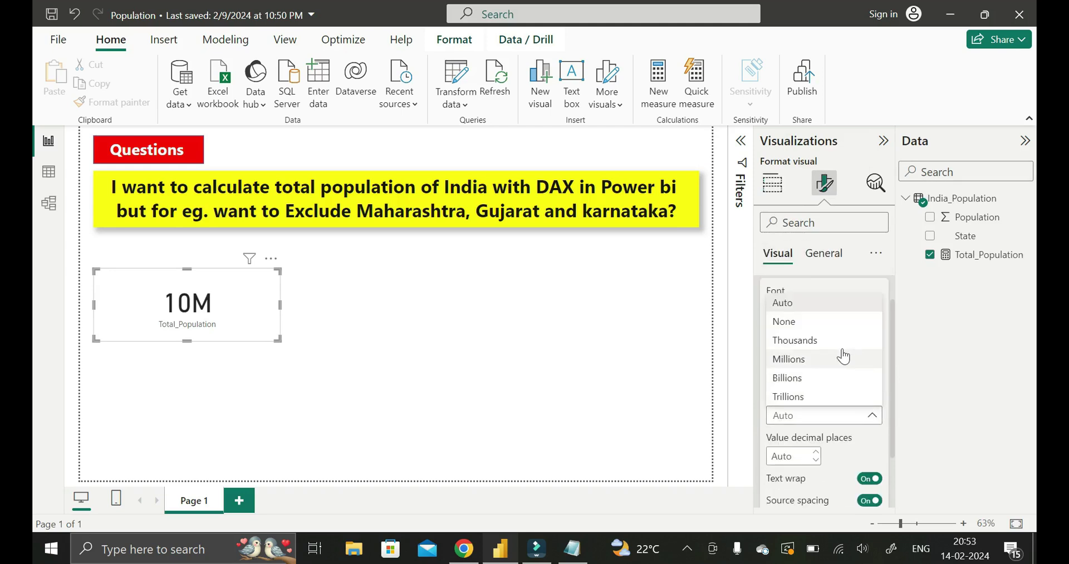
pyautogui.click(818, 323)
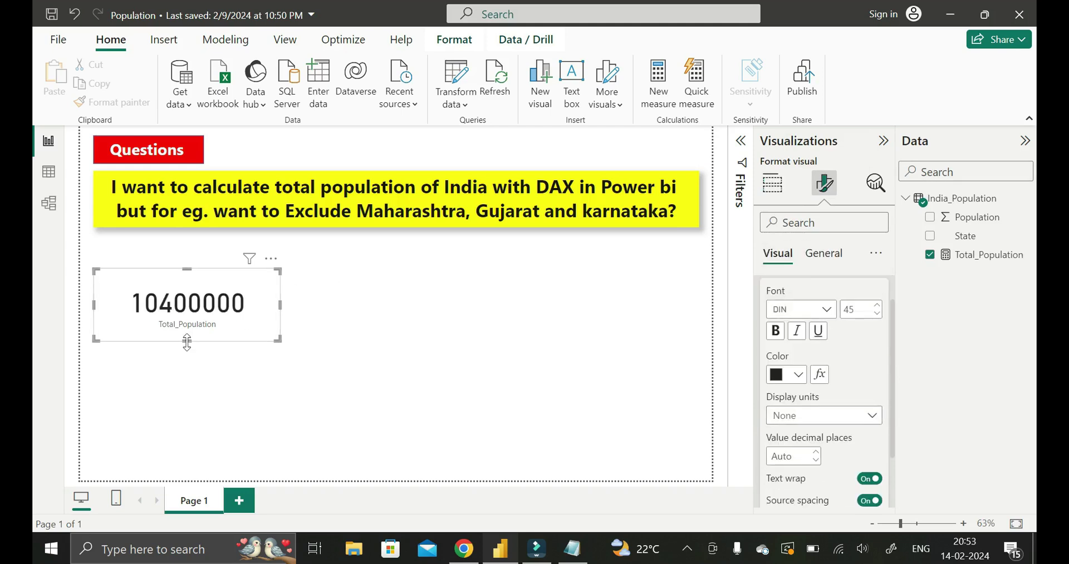
pyautogui.moveTo(188, 341); pyautogui.dragTo(189, 336)
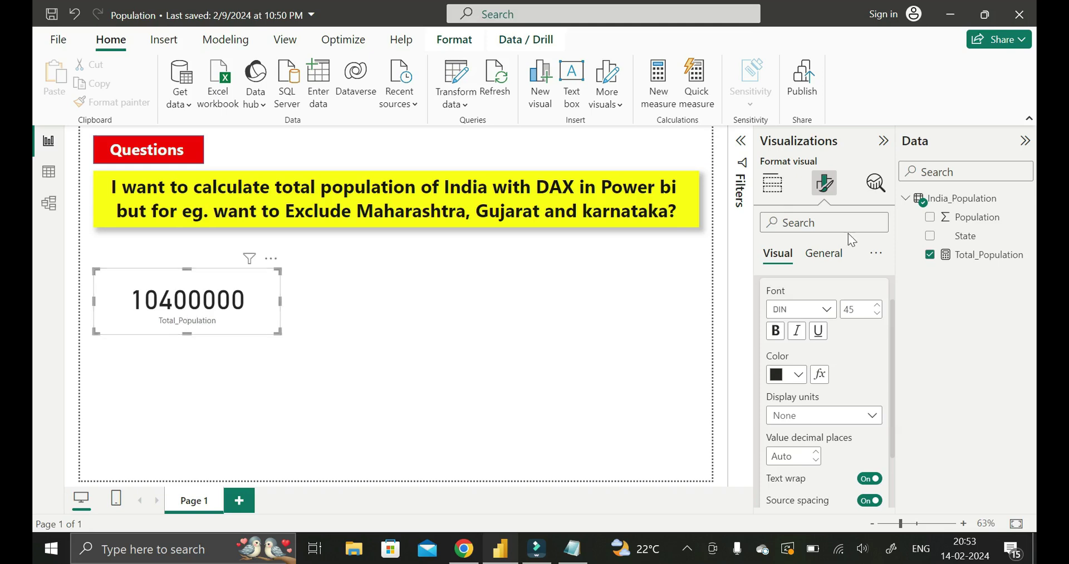
# Add a shadow effect to the Total_Population card and deselect it
pyautogui.click(823, 253)
pyautogui.click(765, 353)
pyautogui.scroll(-2, 796, 386)
pyautogui.click(512, 270)
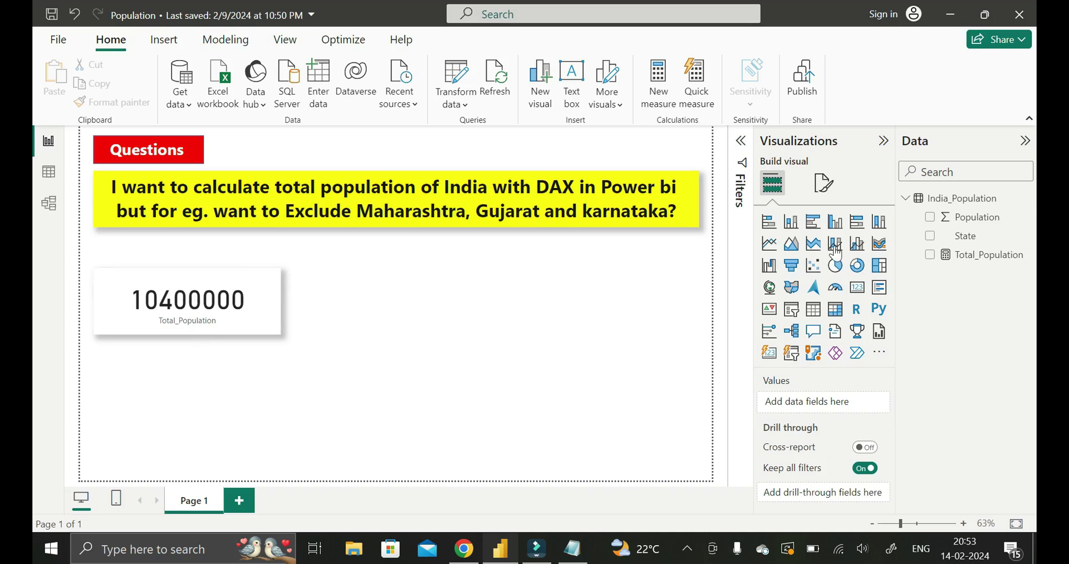
# Add the filter NOT(India_Population[State] IN {"Maharashtra","Gujarat","karnataka"}) to the CALCULATE function in the Total_Population measure and commit it
pyautogui.click(987, 261)
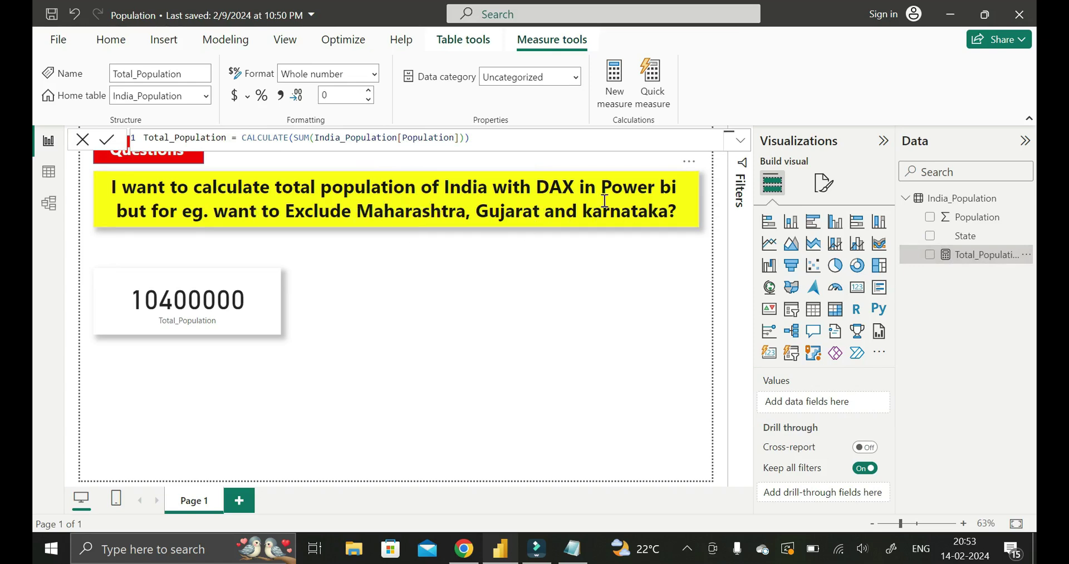
pyautogui.click(478, 137)
pyautogui.press('BackSpace')
pyautogui.write(',')
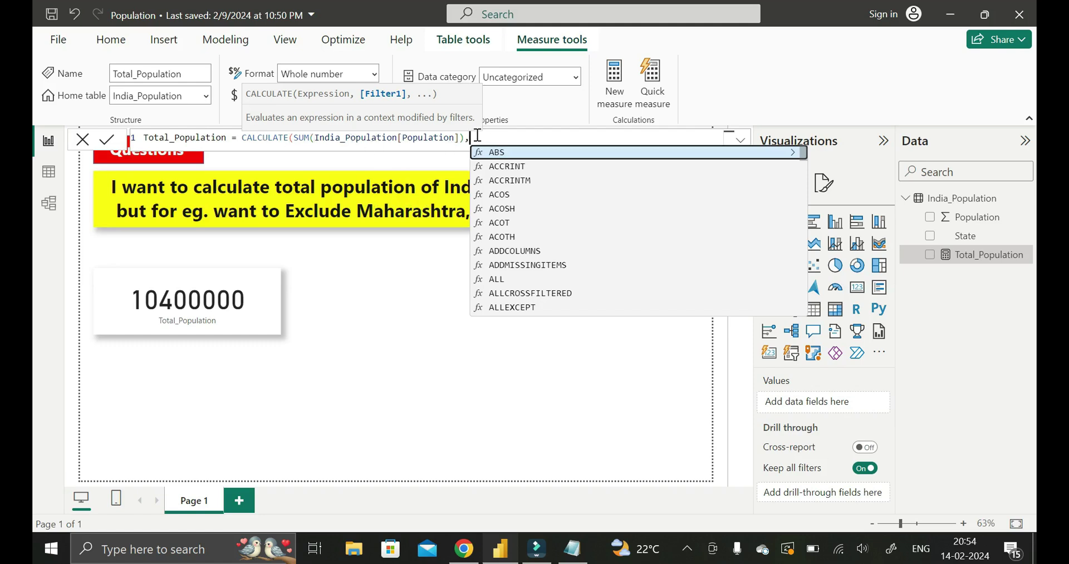
pyautogui.write('NOT')
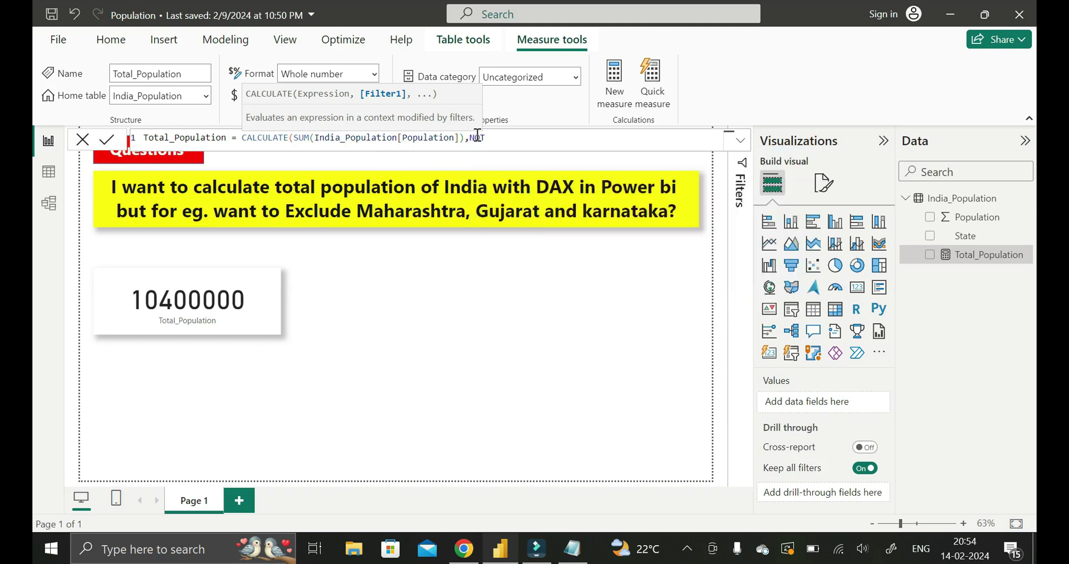
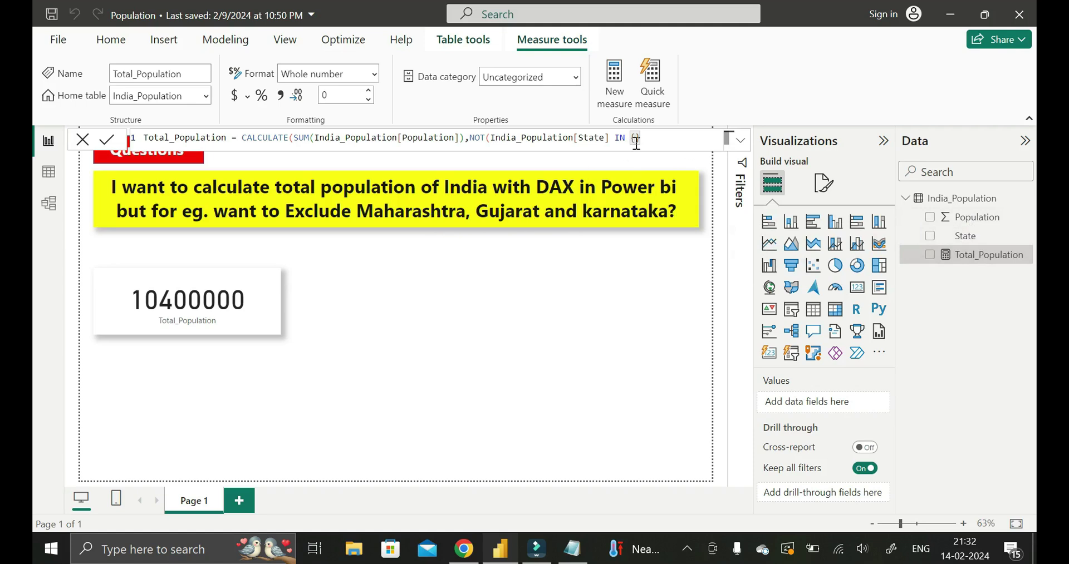
pyautogui.write('"Maharashtra","Gujarat","karnataka"')
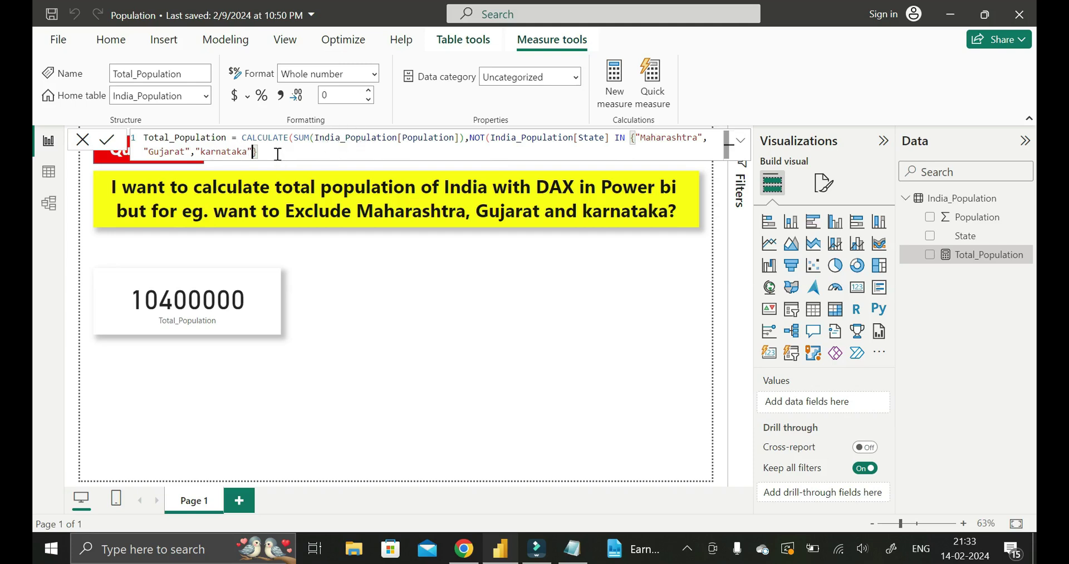
pyautogui.write(')')
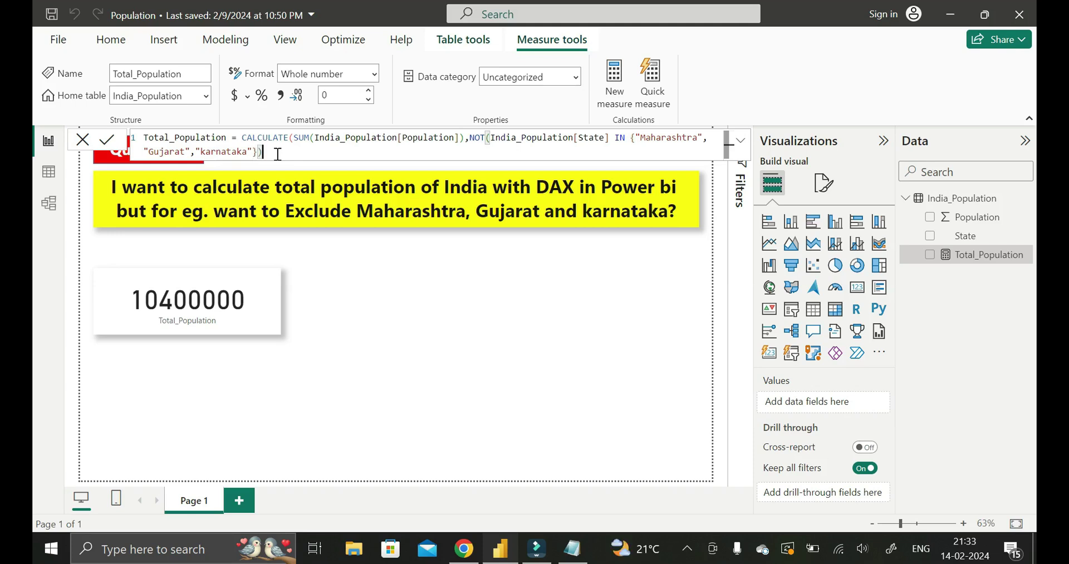
pyautogui.write(')')
pyautogui.press('Return')
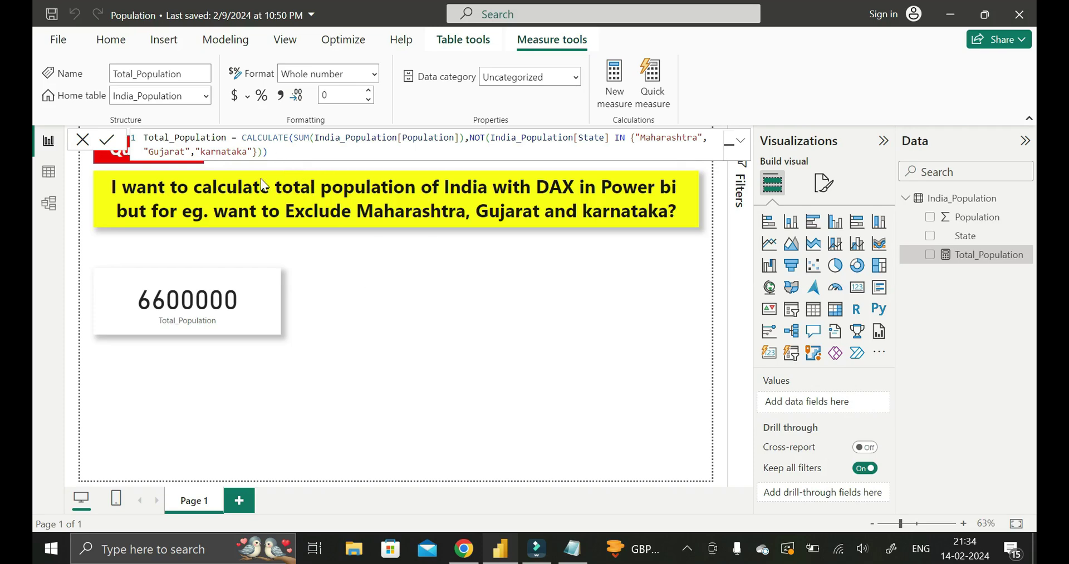
# Insert a table visual with State and Population beside the card, and make it tall enough to show all state rows
pyautogui.click(396, 283)
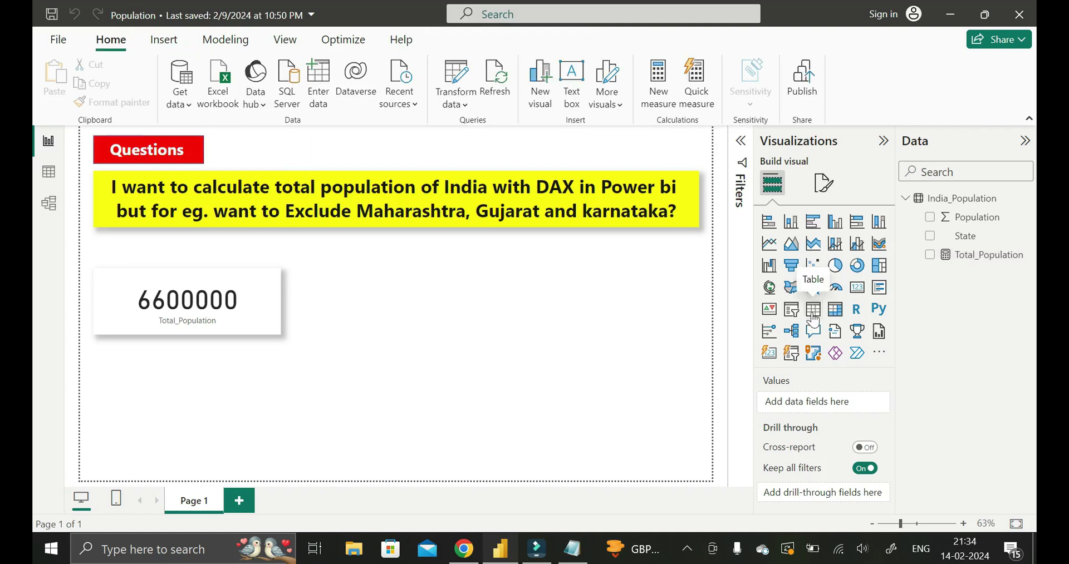
pyautogui.click(814, 320)
pyautogui.moveTo(251, 383); pyautogui.dragTo(526, 307)
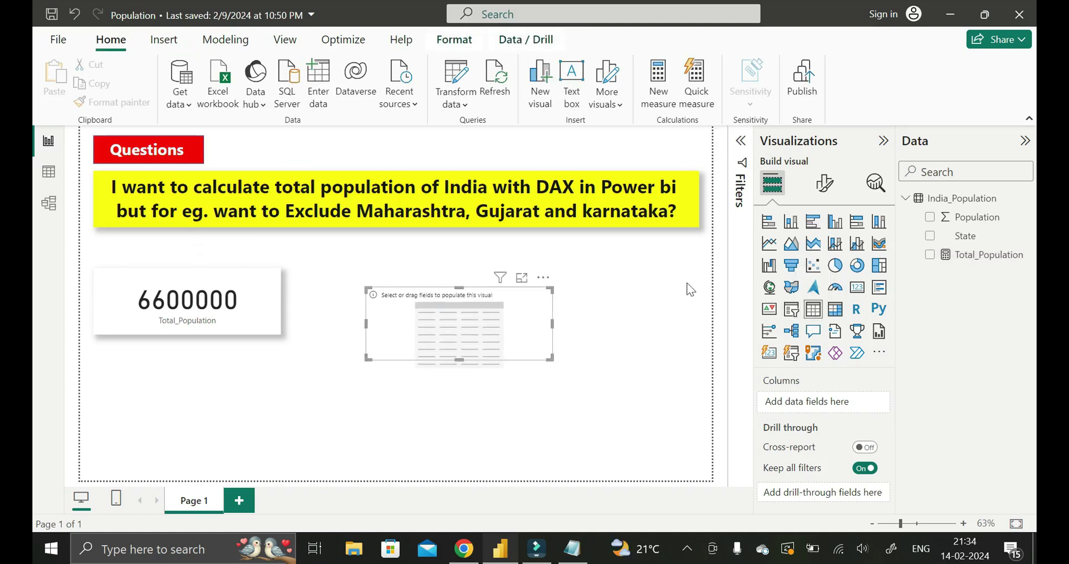
pyautogui.click(929, 236)
pyautogui.click(929, 217)
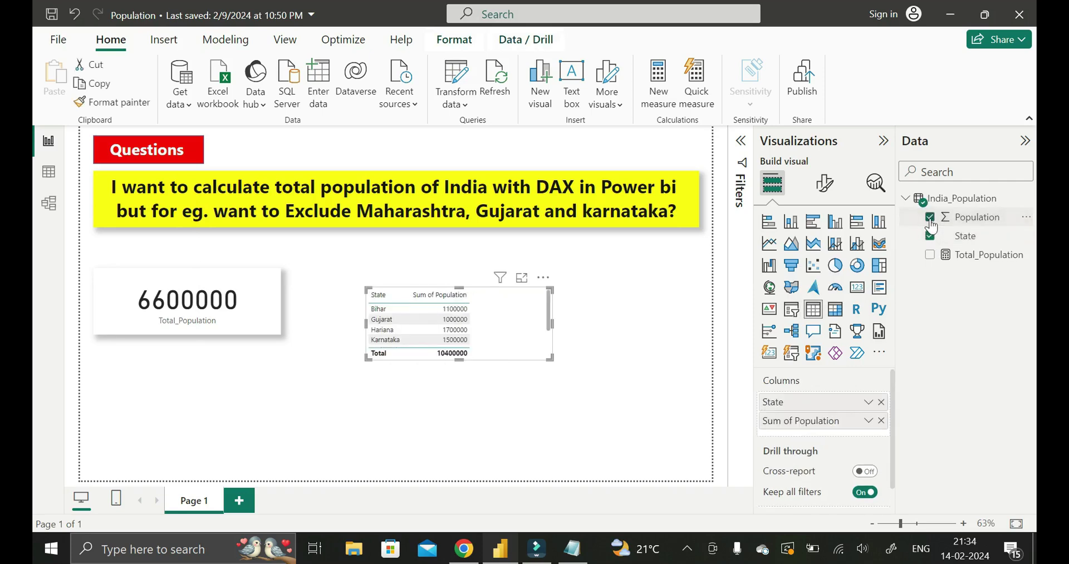
pyautogui.moveTo(472, 363); pyautogui.dragTo(471, 405)
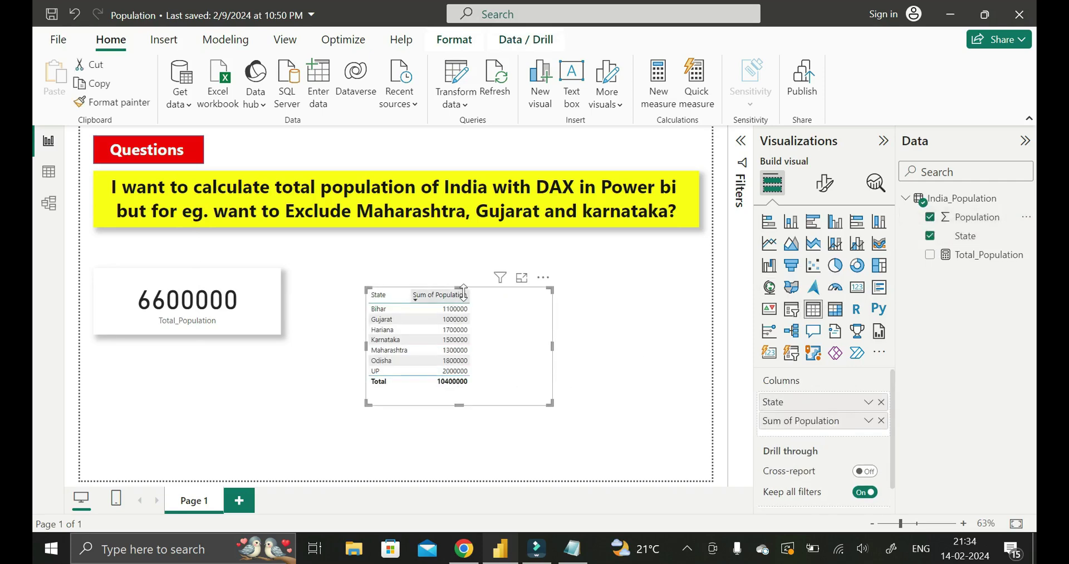